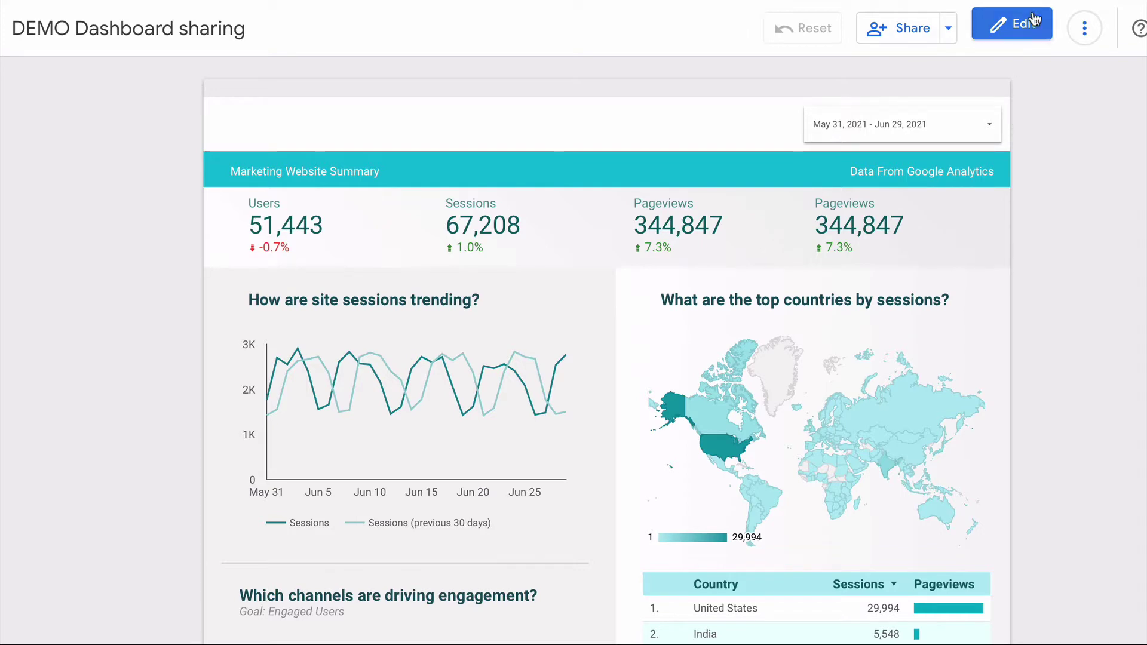
- Open the report's Share dialog and show the Can edit / Can view choices for new people
click(907, 36)
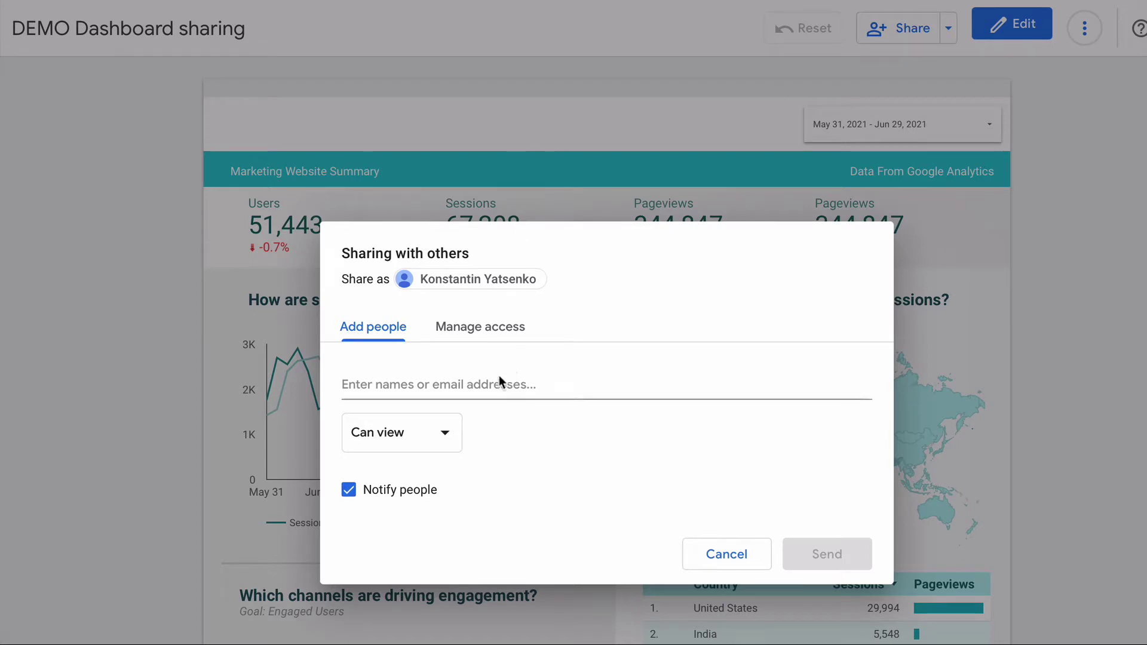
click(471, 379)
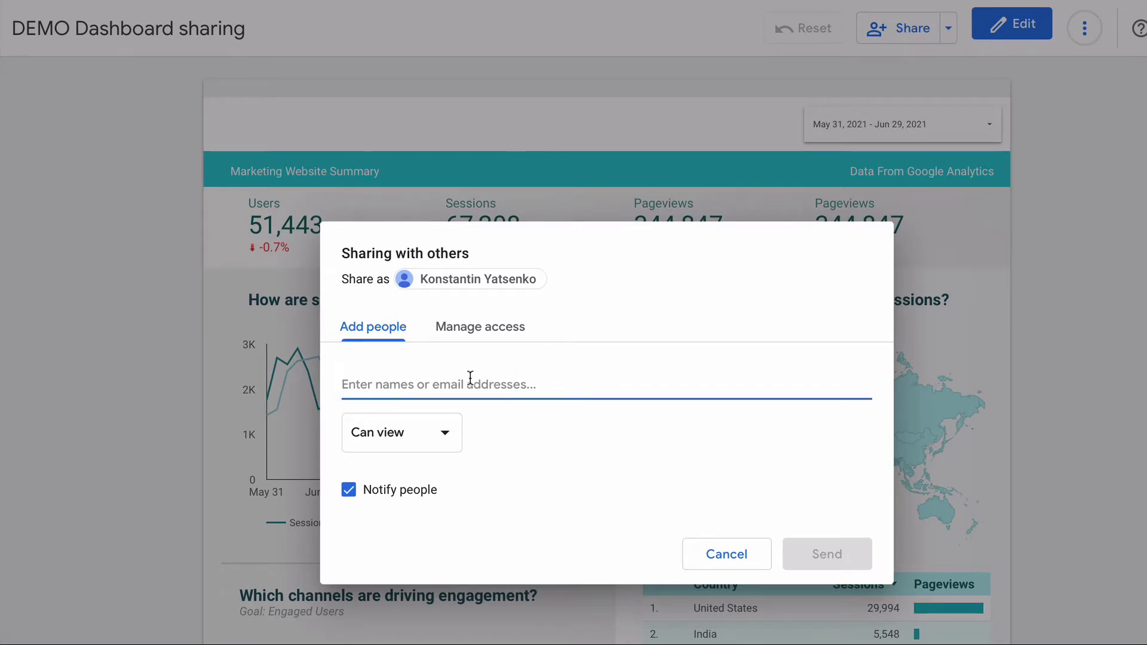
click(392, 445)
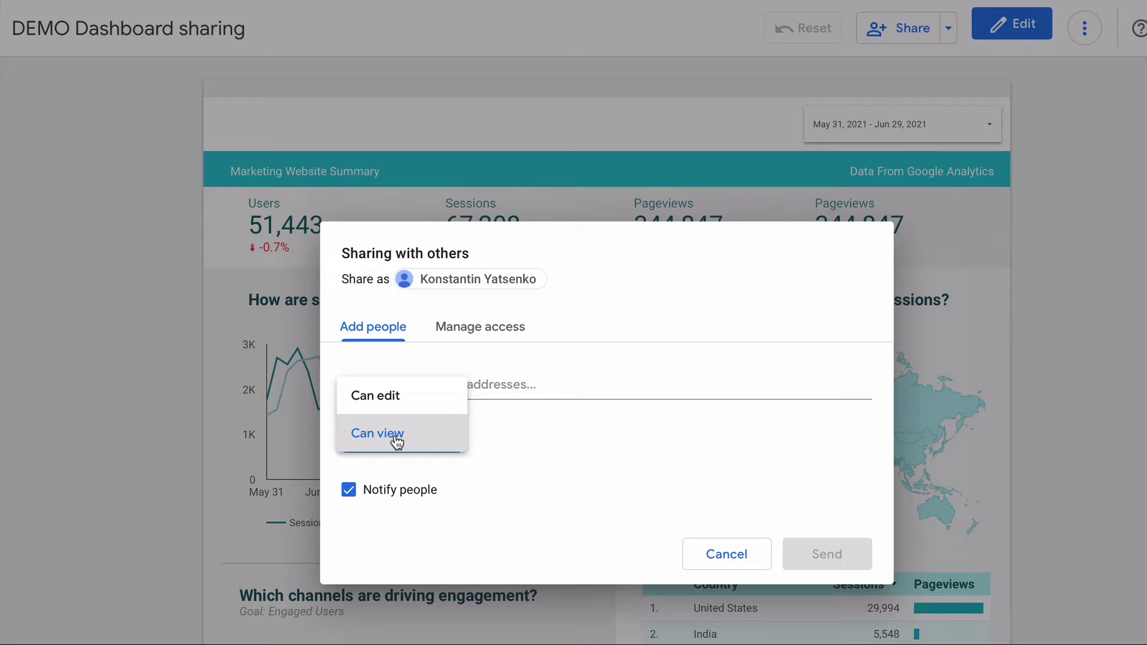
- Keep view access, switch to Manage access, and confirm link sharing stays off
click(472, 326)
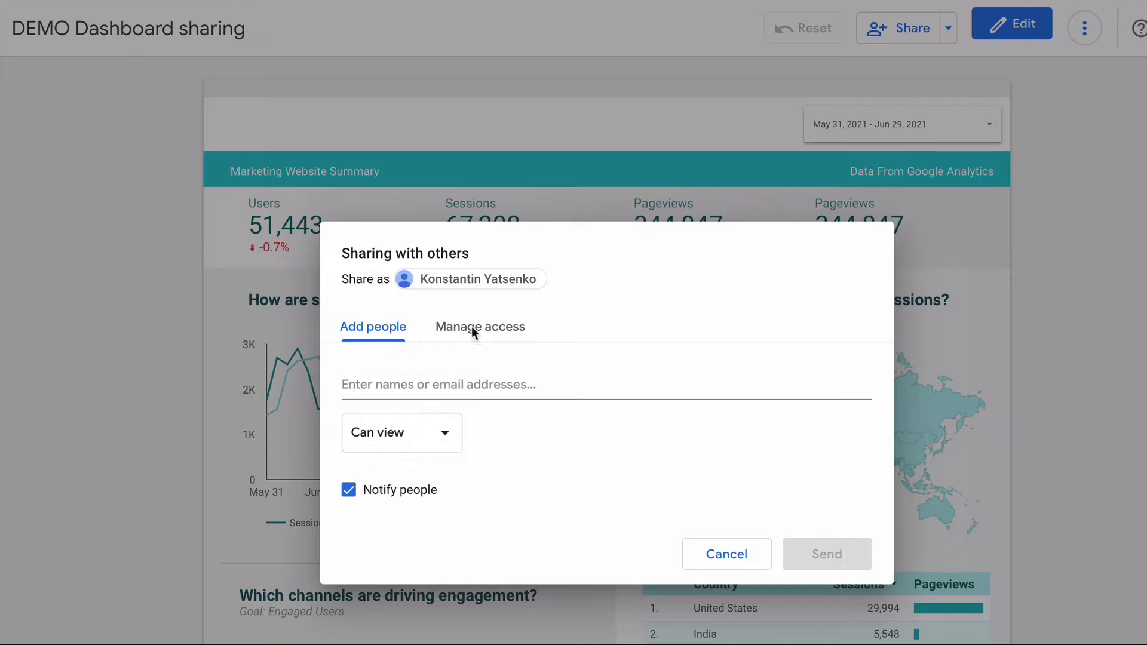
click(472, 326)
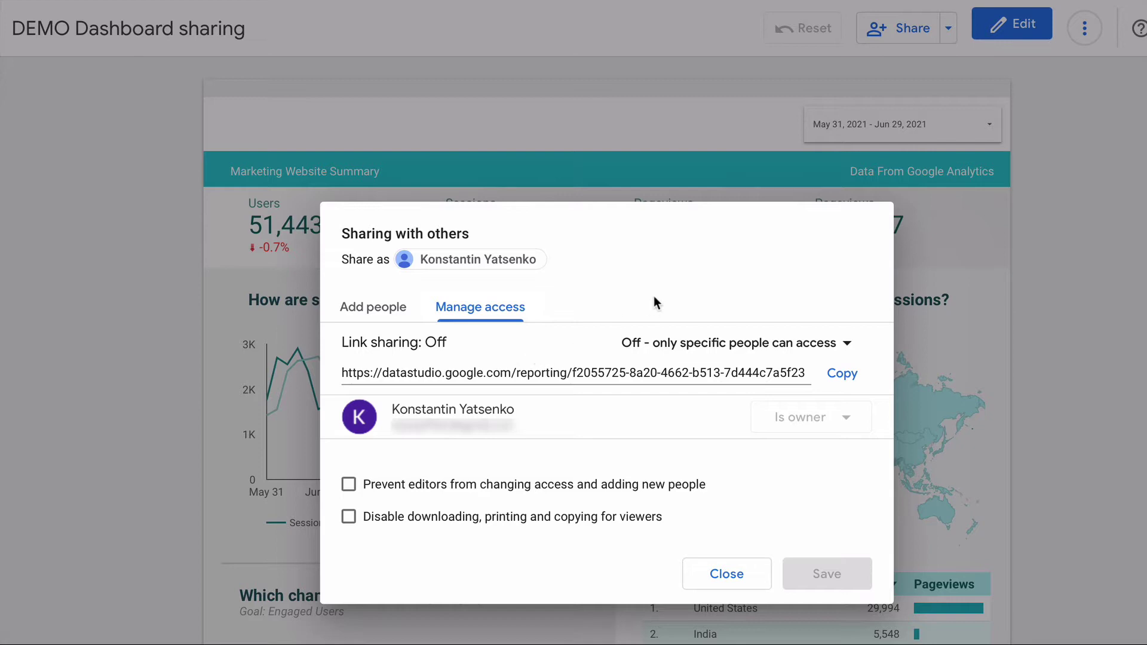
click(767, 345)
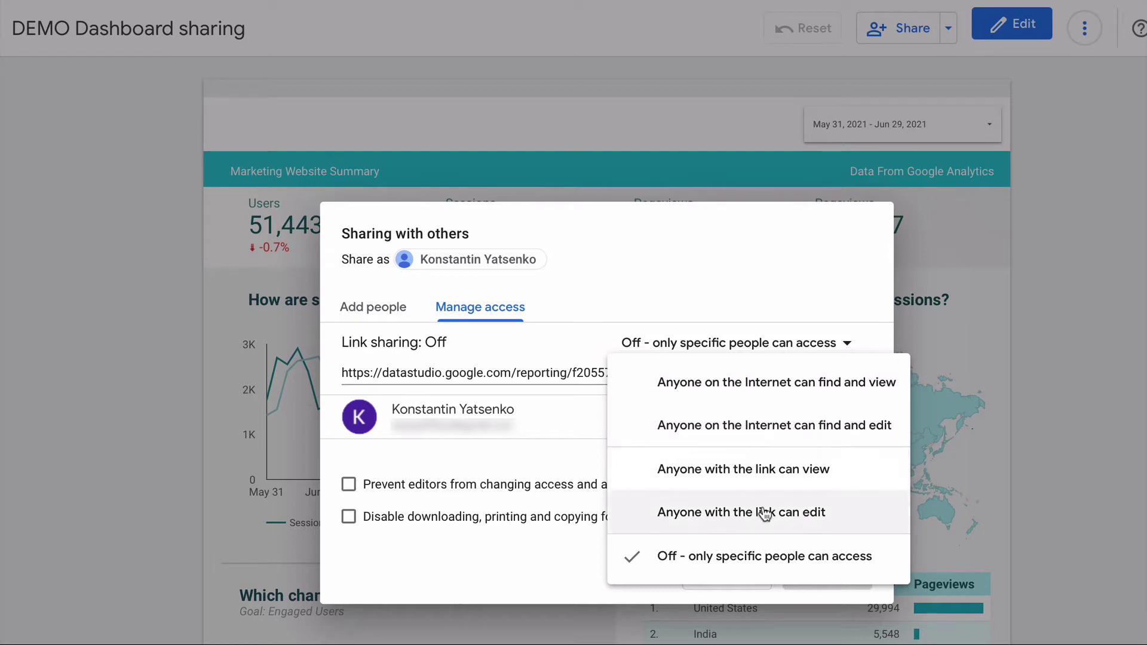
click(568, 465)
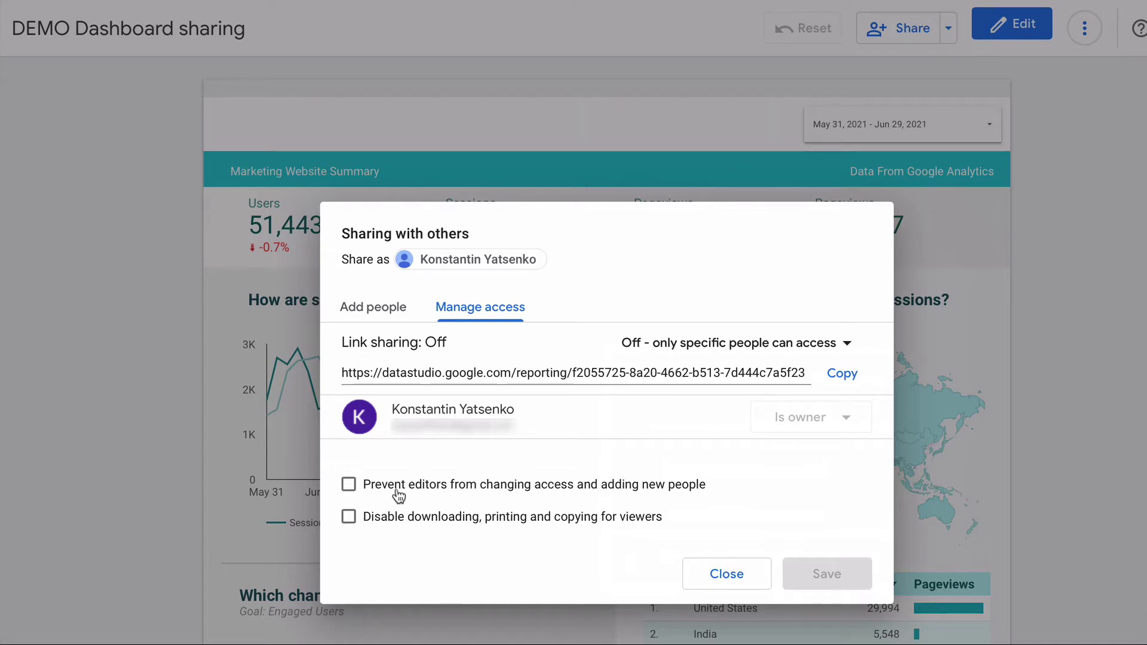
- Stop editors from changing access, then share the report with the collaborator's e-mail as Can edit
click(349, 485)
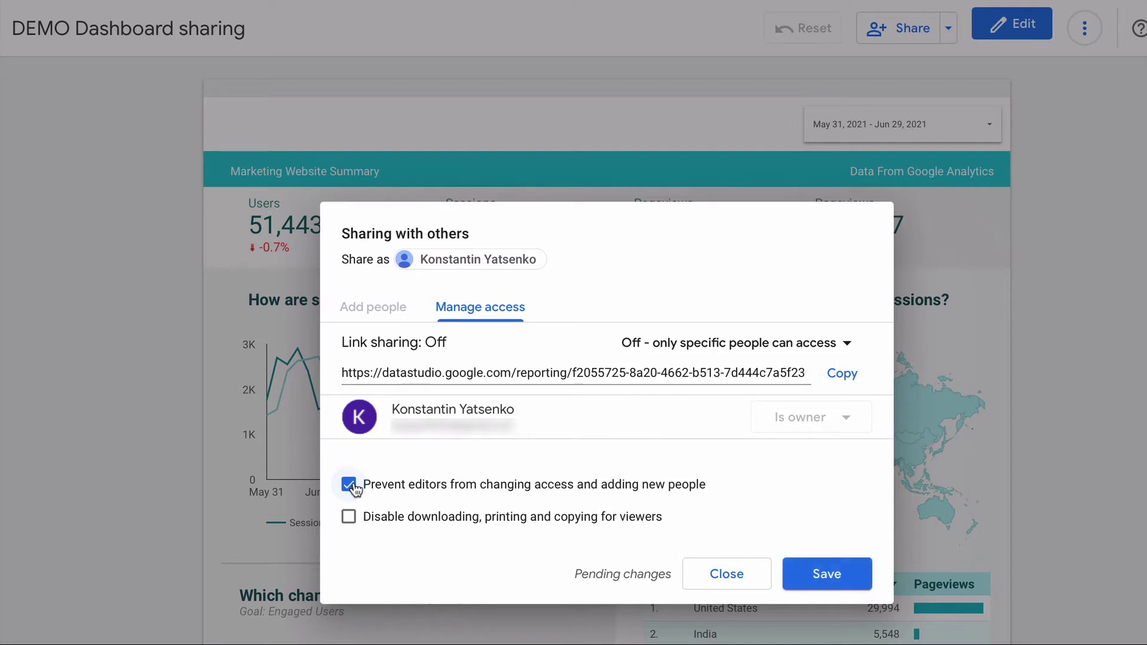
click(376, 307)
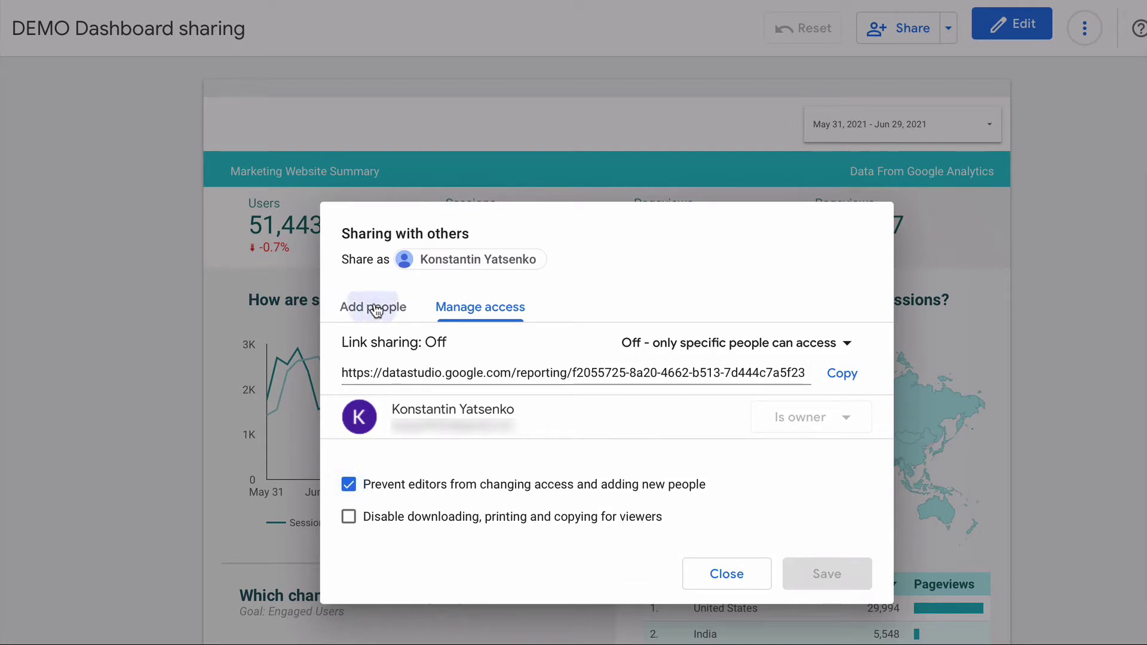
click(373, 386)
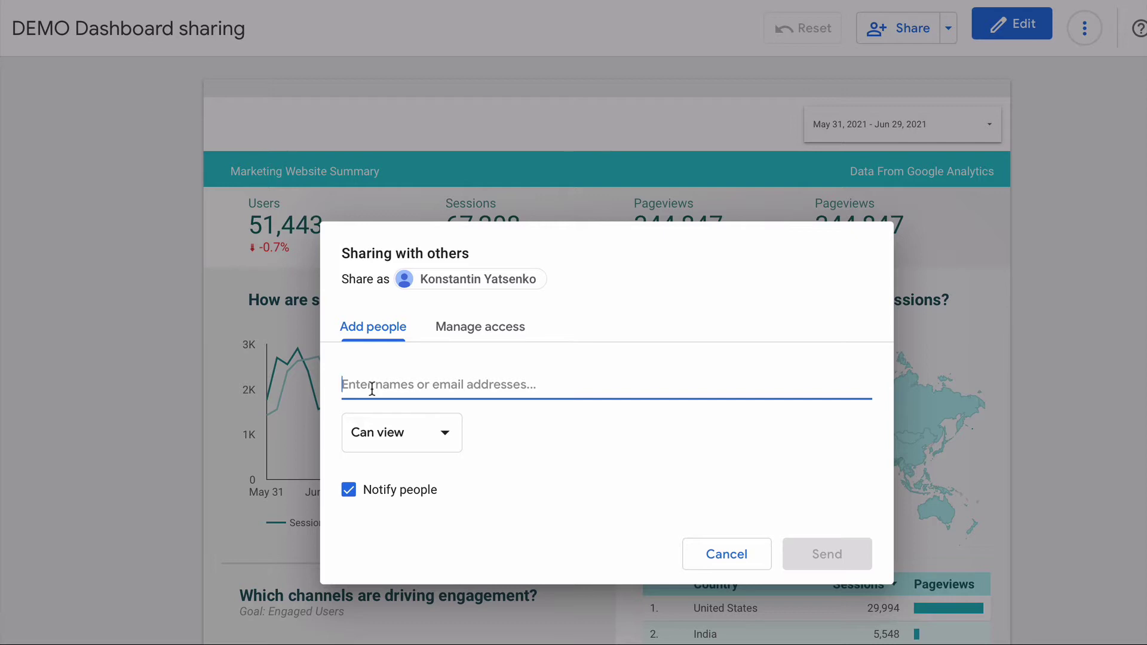
key(ctrl+v)
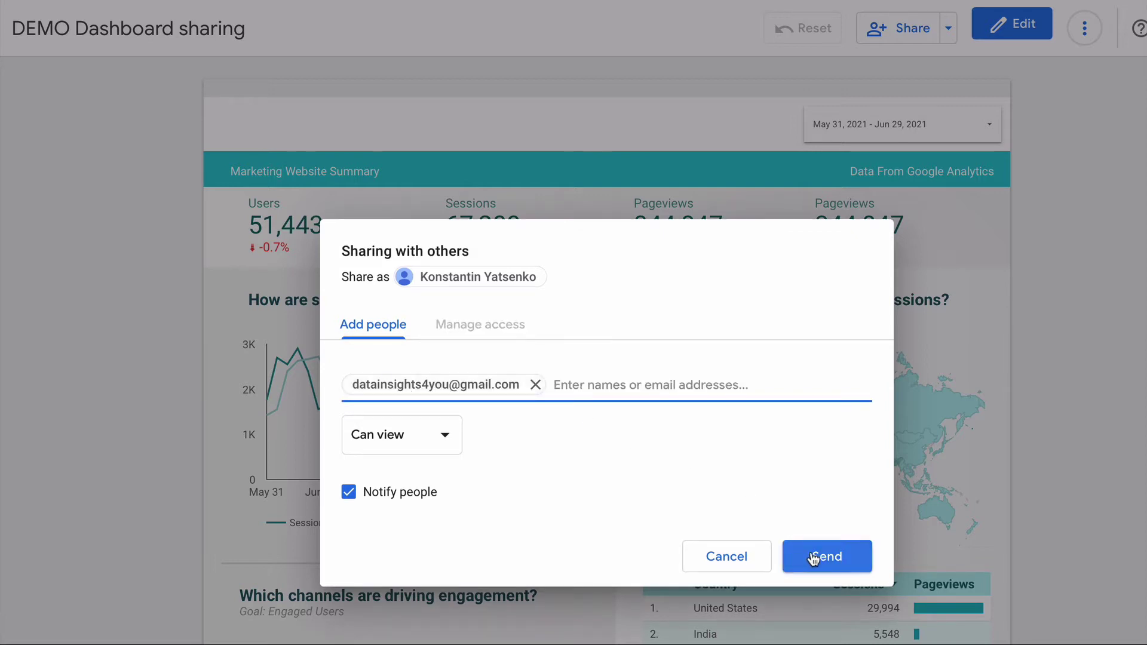
click(429, 435)
click(404, 408)
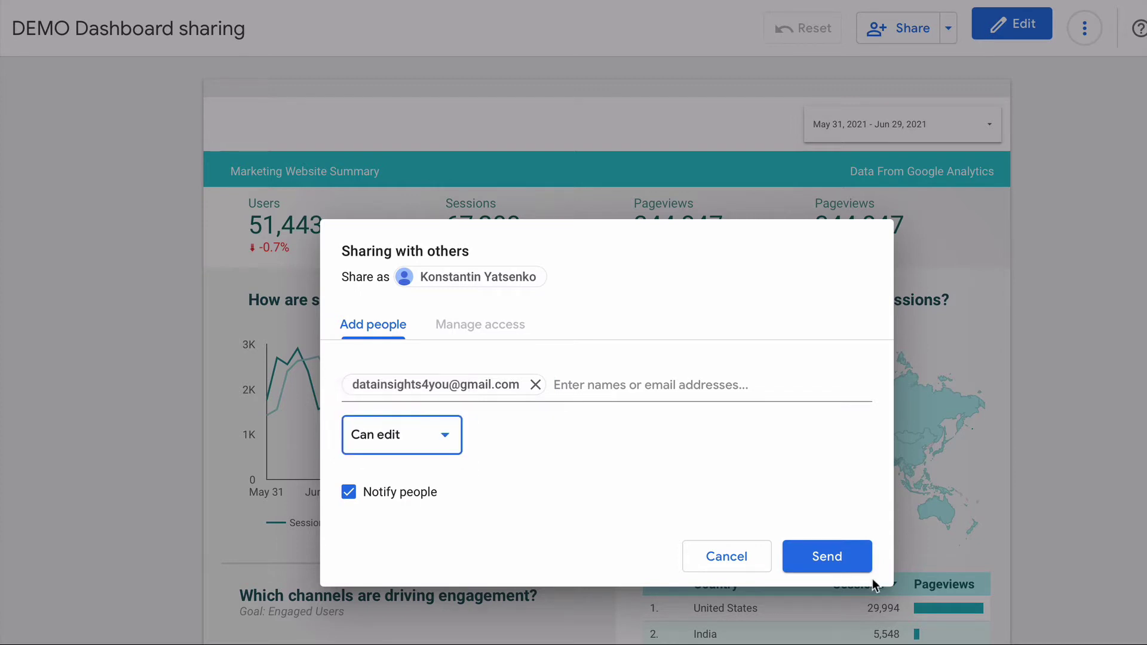
click(839, 561)
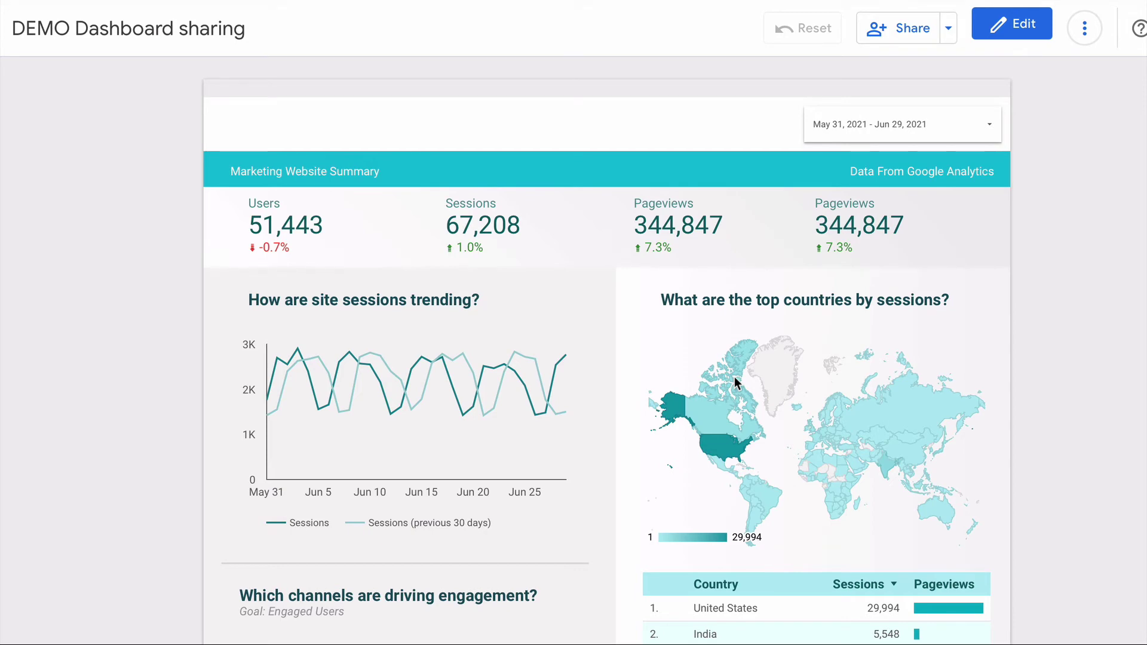
click(888, 37)
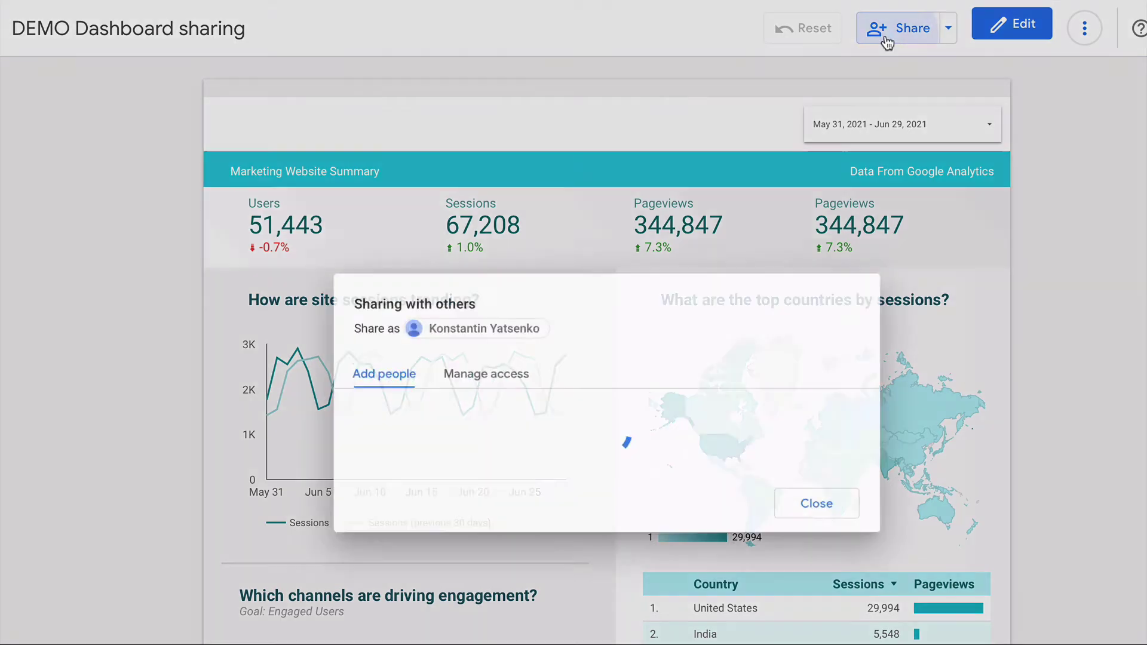
click(520, 328)
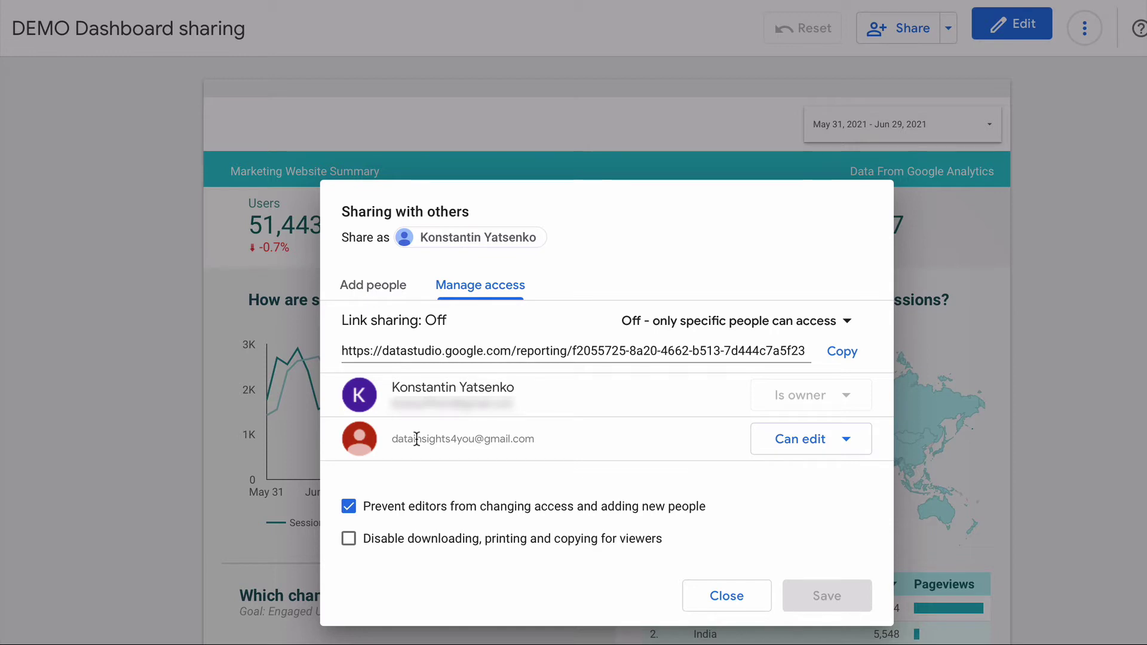
click(797, 451)
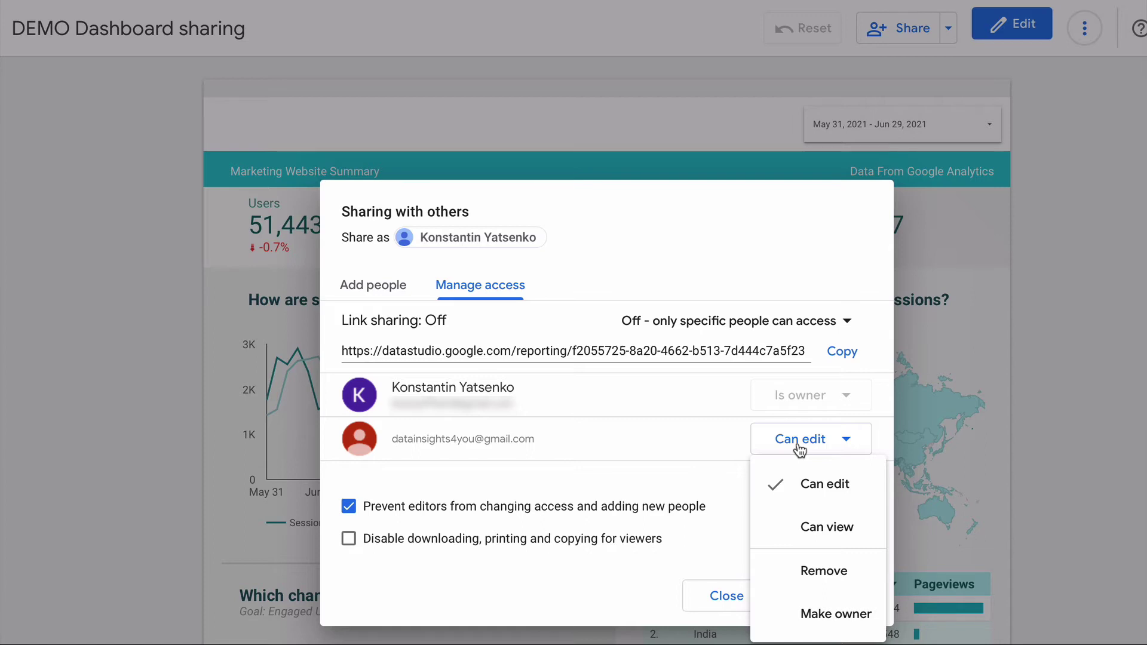
click(799, 449)
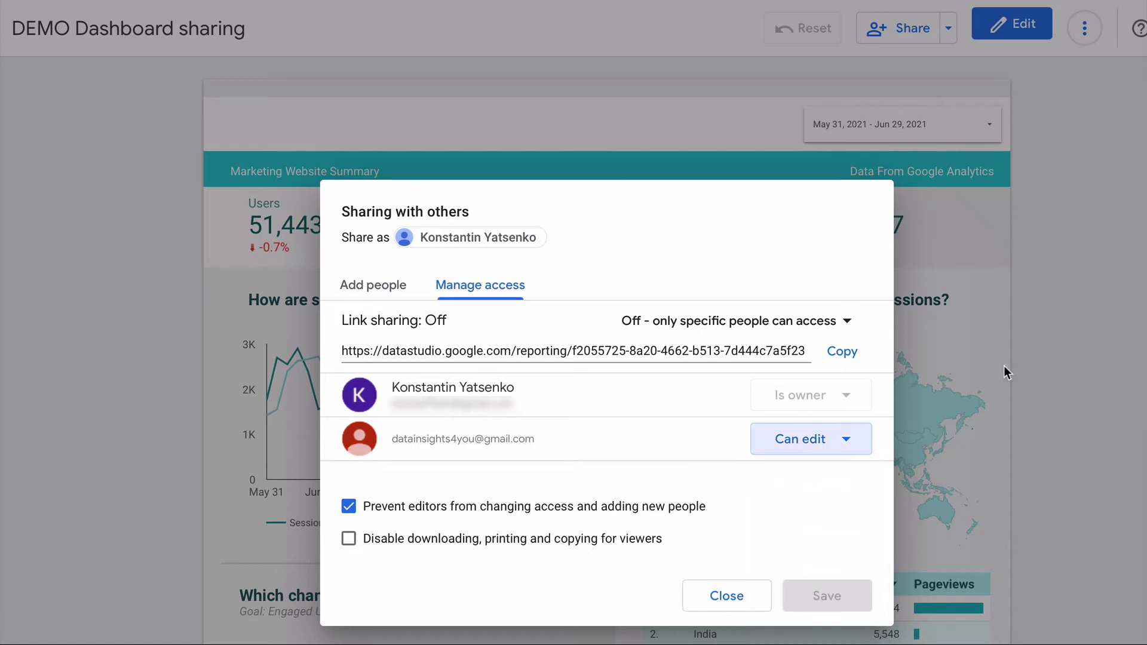
- Close the sharing dialog and switch the report into edit mode
click(721, 599)
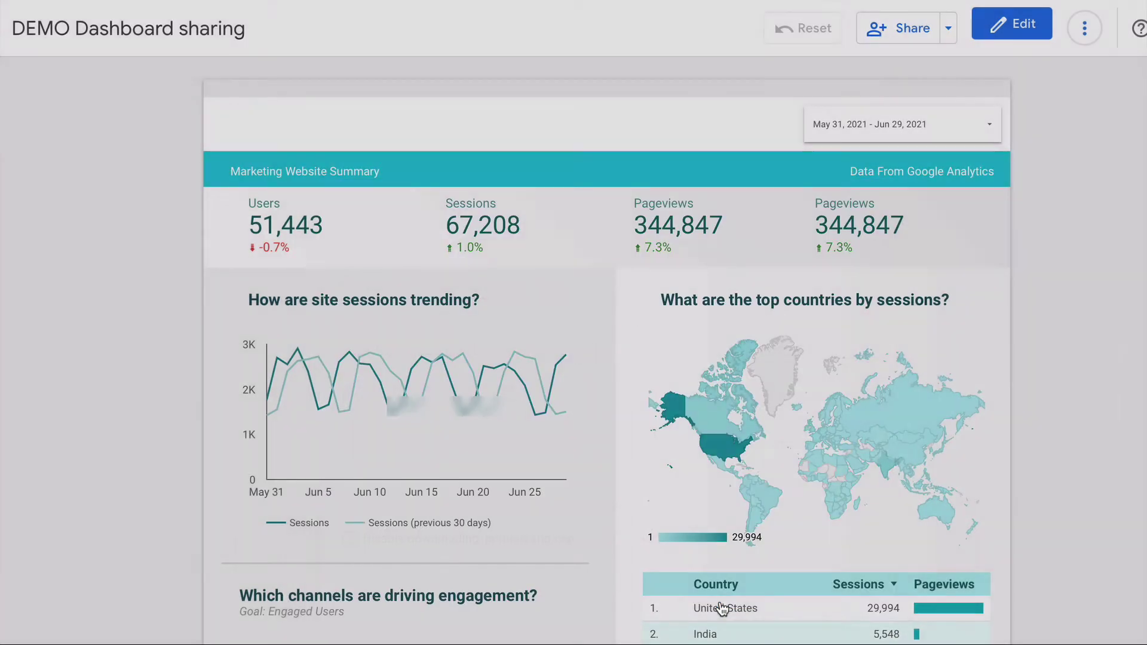
click(1012, 23)
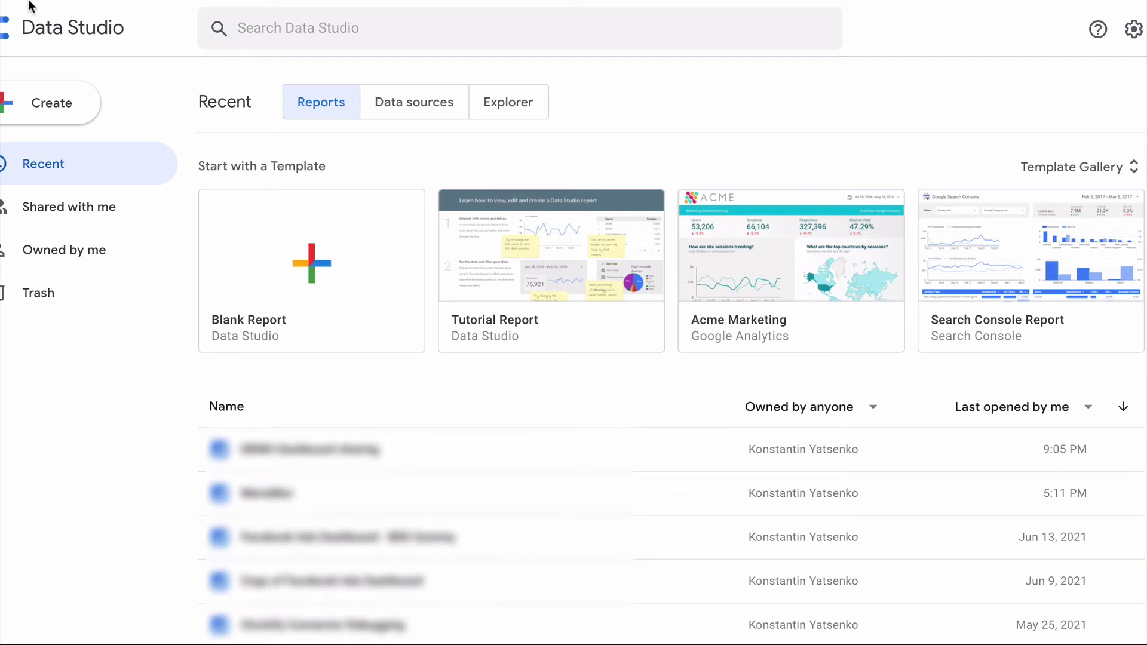
- Share the 1 Master View data source with the collaborator's pasted e-mail at Can edit access
click(428, 109)
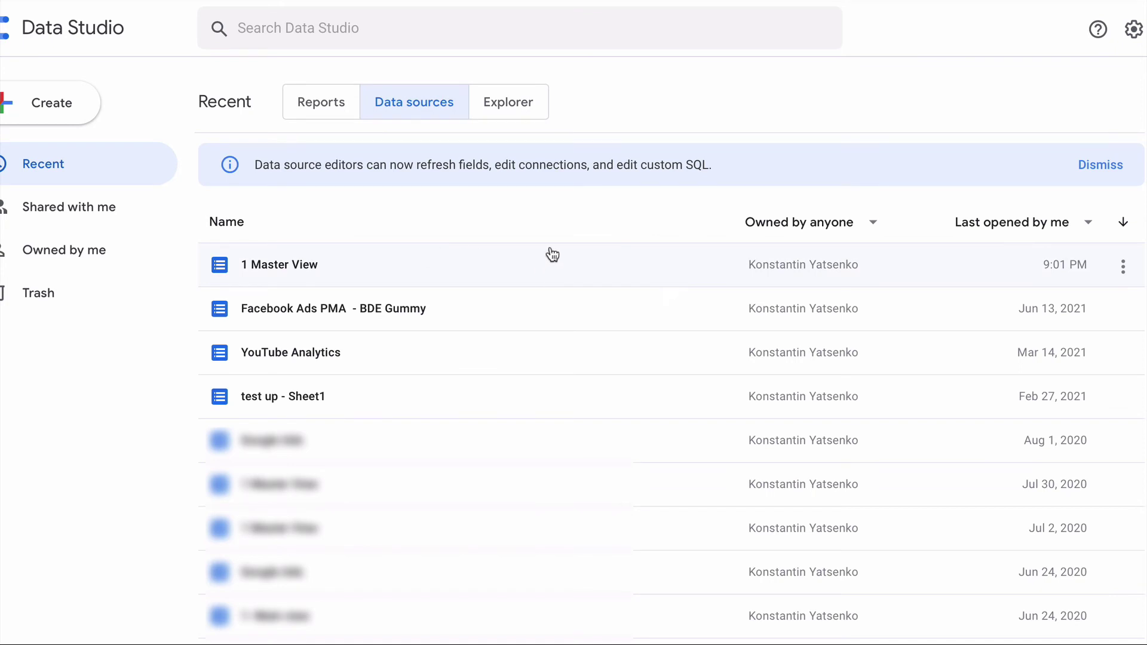
click(1122, 267)
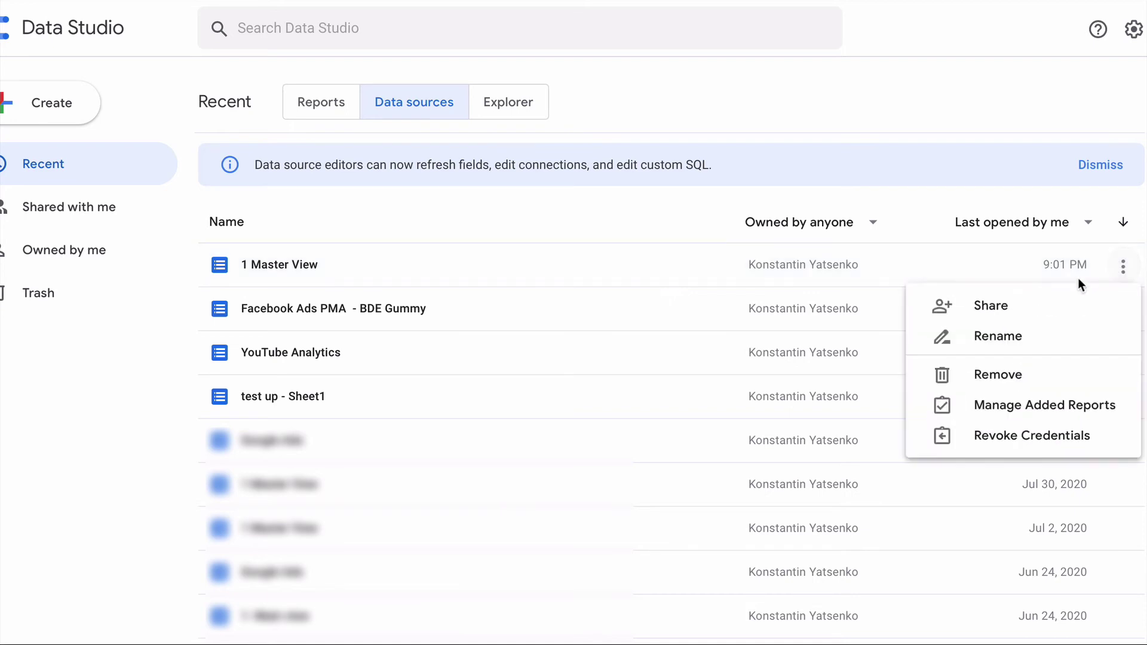
click(1009, 308)
click(545, 390)
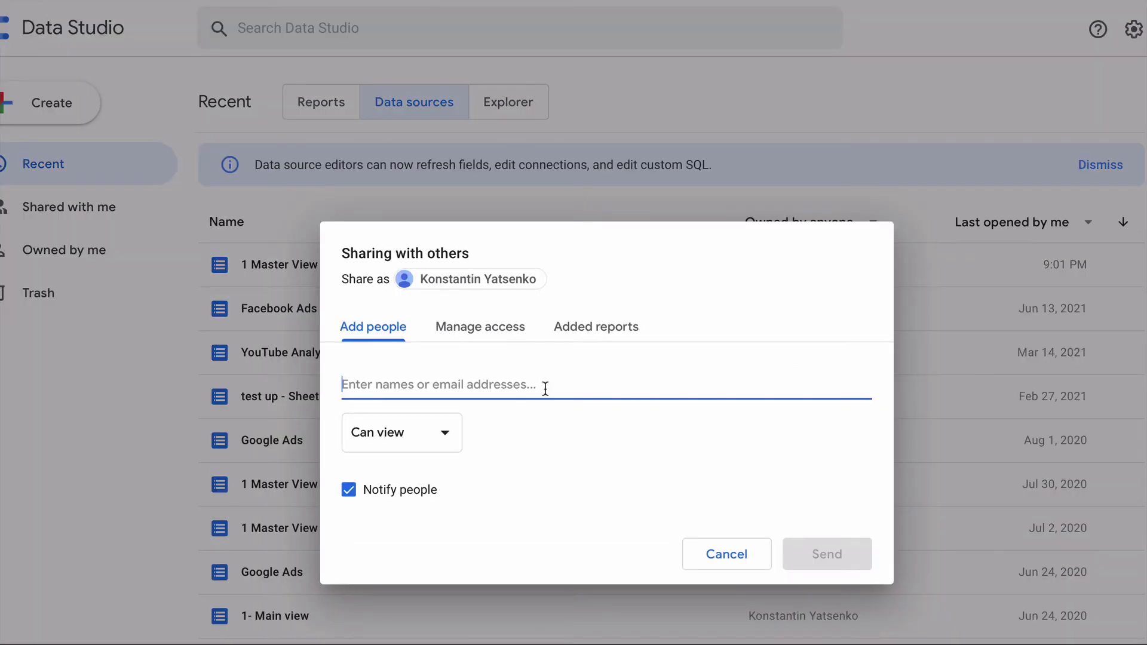
key(ctrl+v)
click(443, 433)
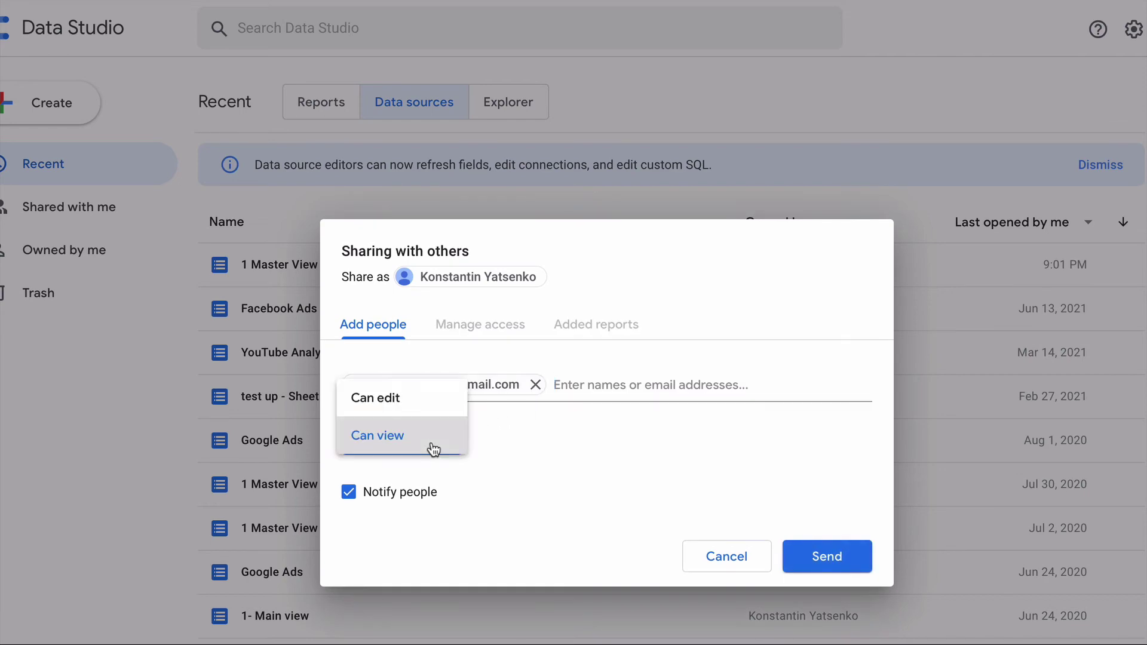
click(422, 404)
- Send the data source invitation, then toggle the report to Edit and back to View
click(828, 587)
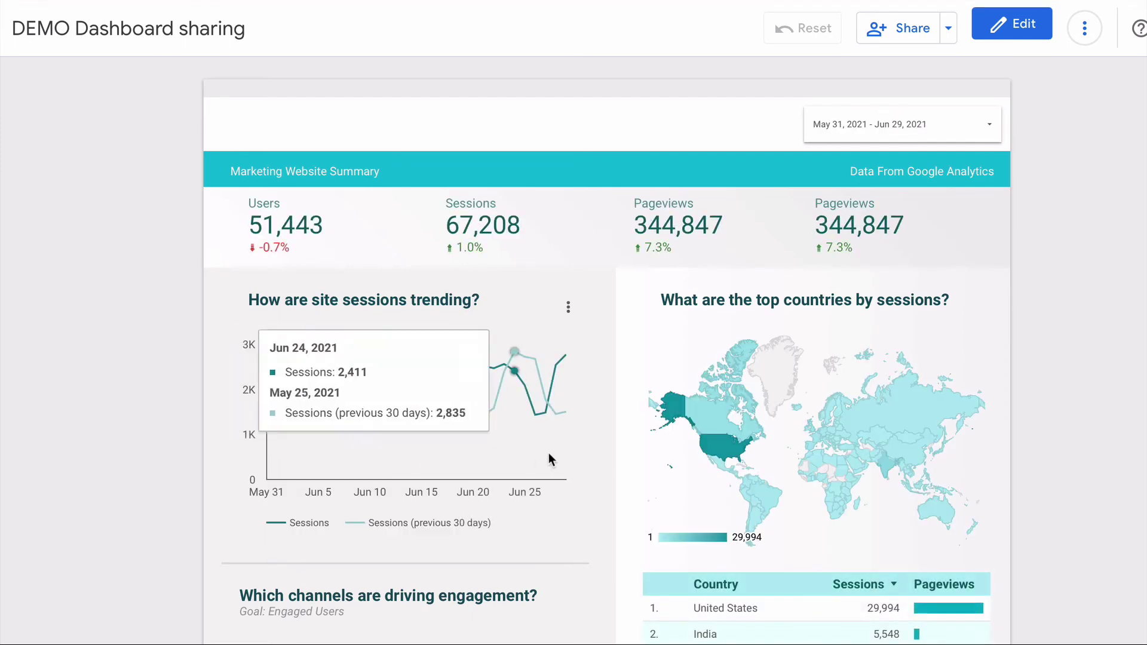
click(1015, 26)
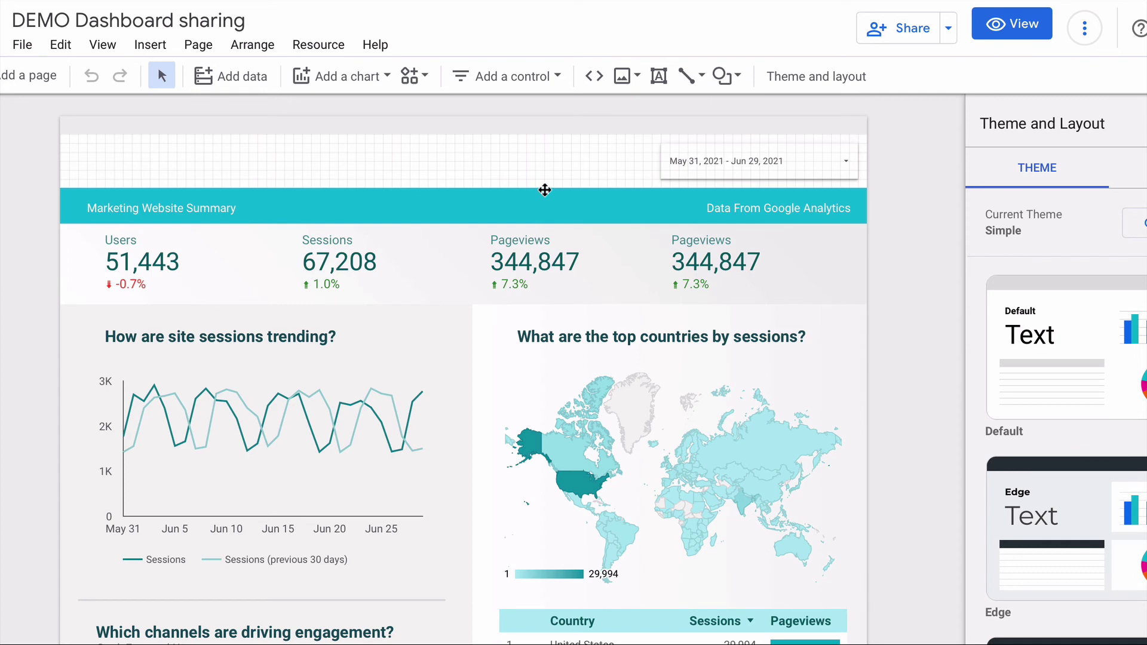
click(999, 25)
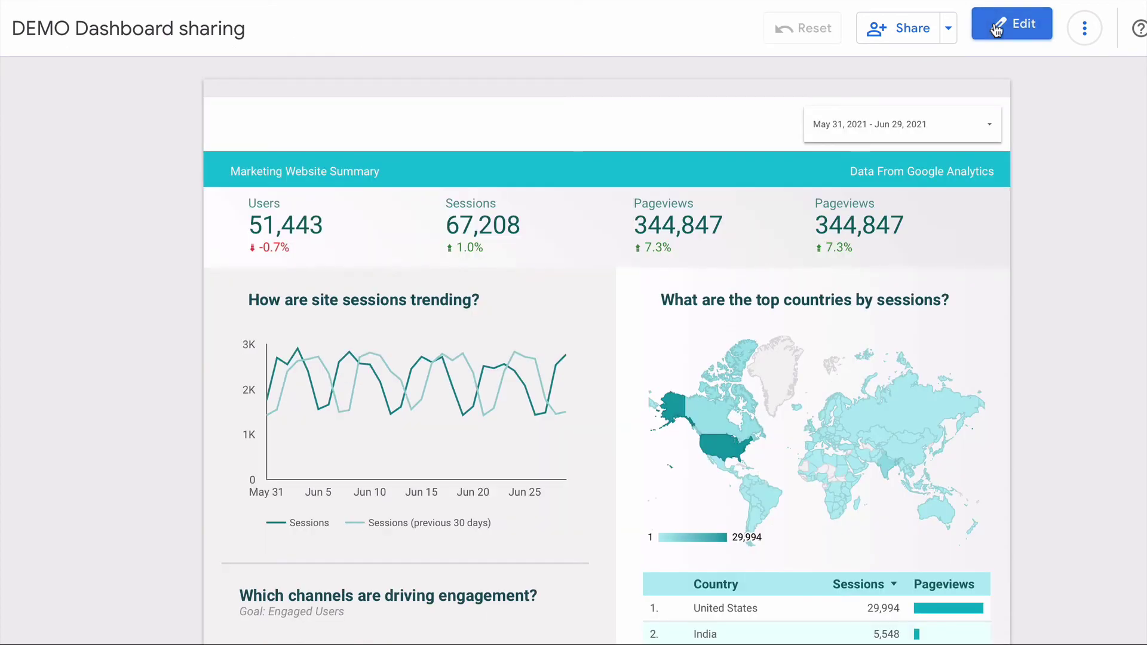
- Start a scheduled email delivery with an extra recipient and subject 'Important dashboard'
click(949, 31)
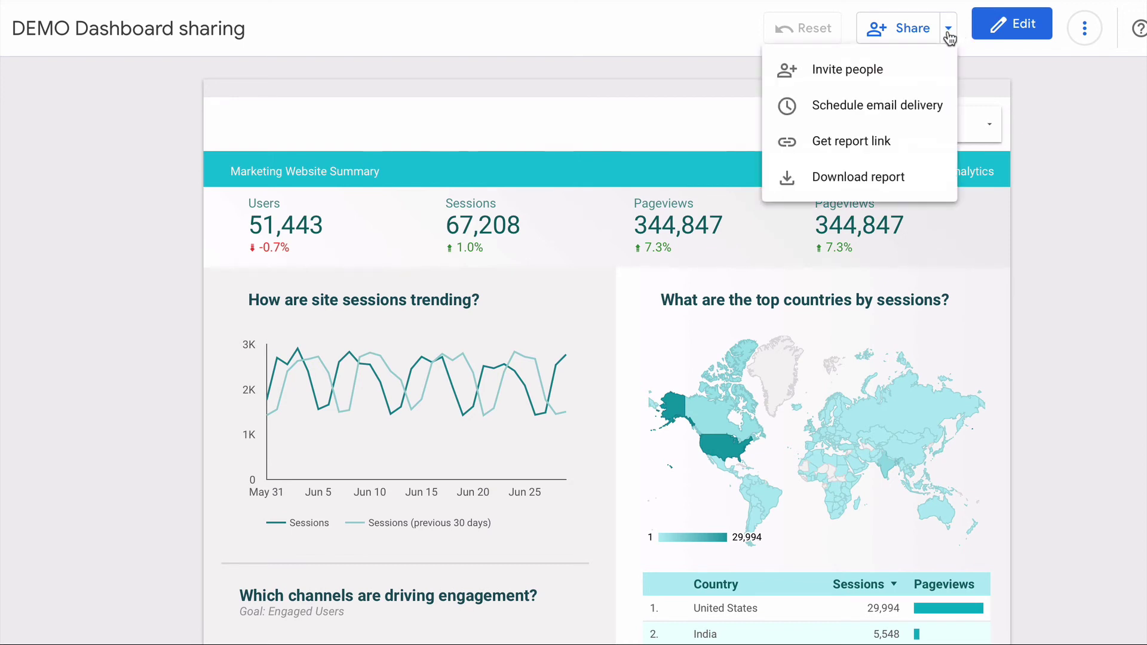
click(896, 107)
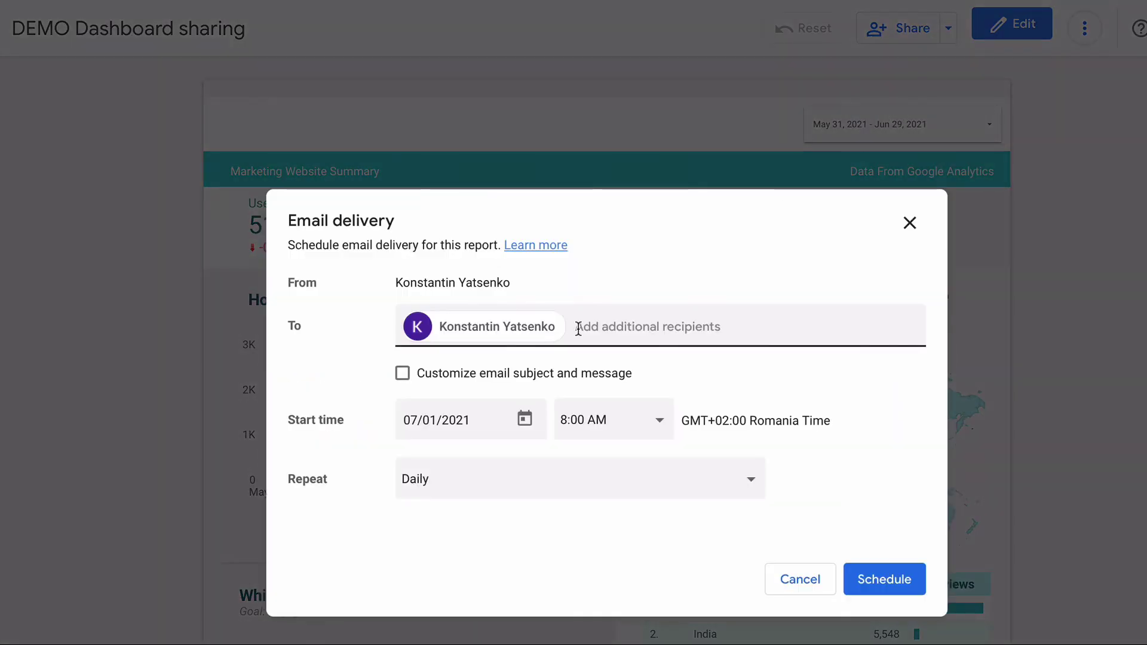
click(646, 325)
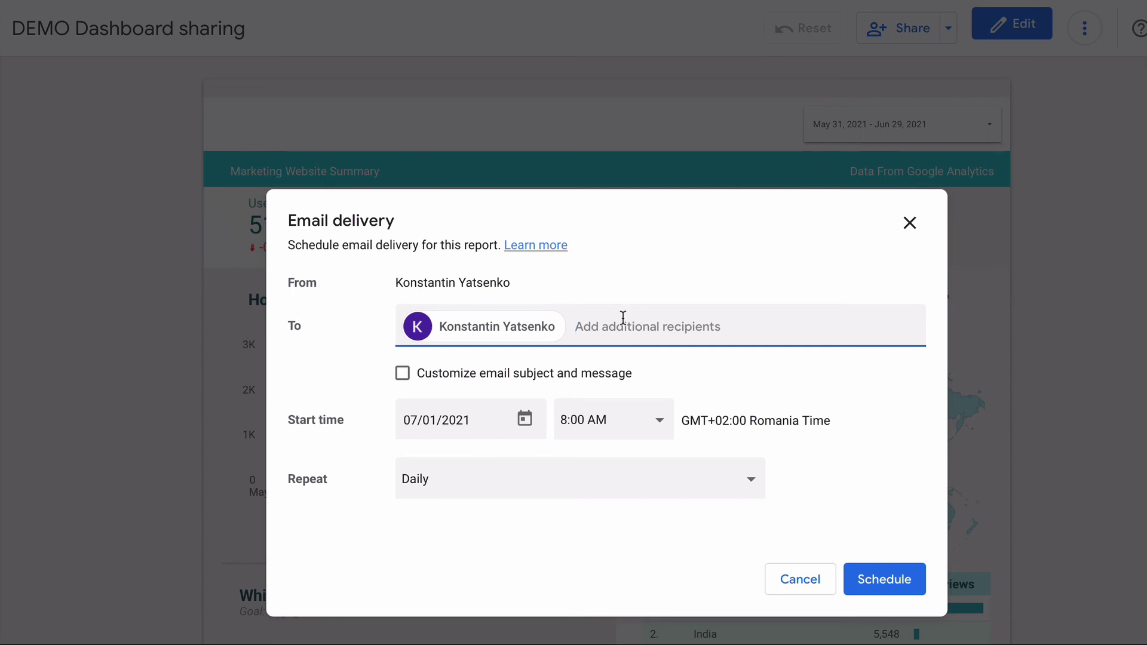
click(406, 378)
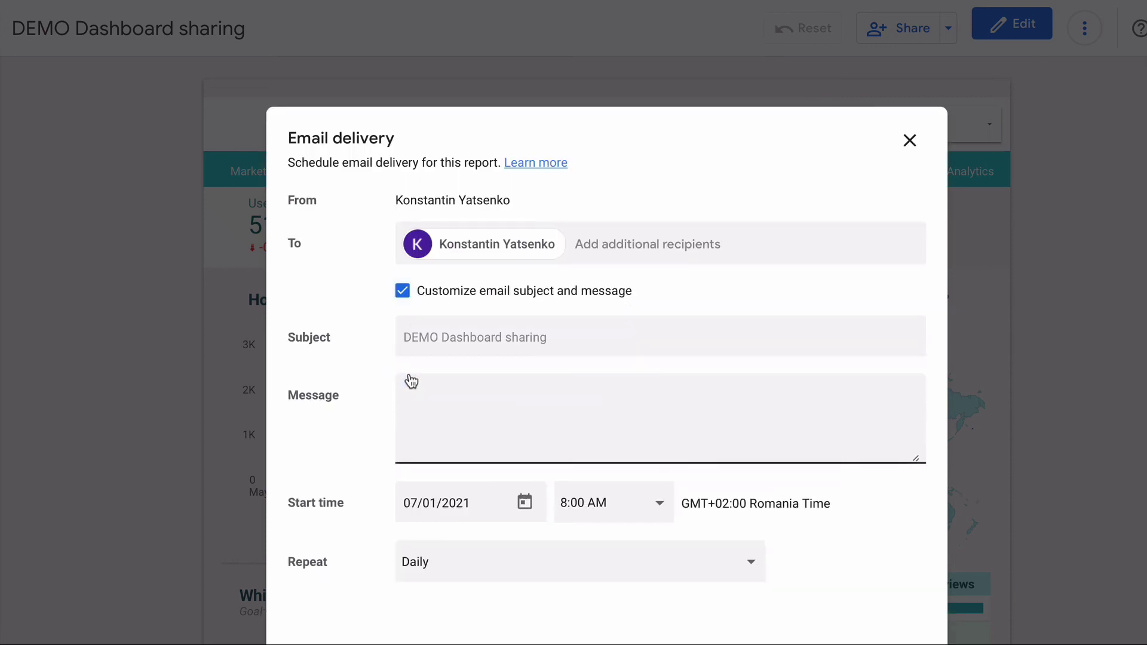
click(425, 335)
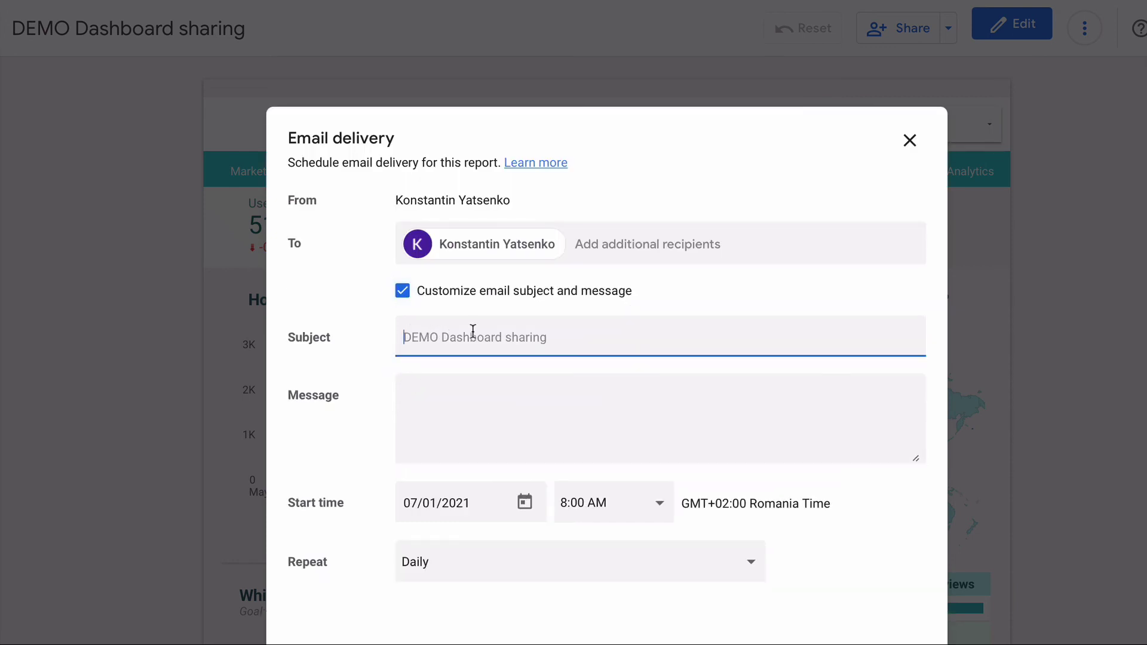
text(Important dashboard)
key(Tab)
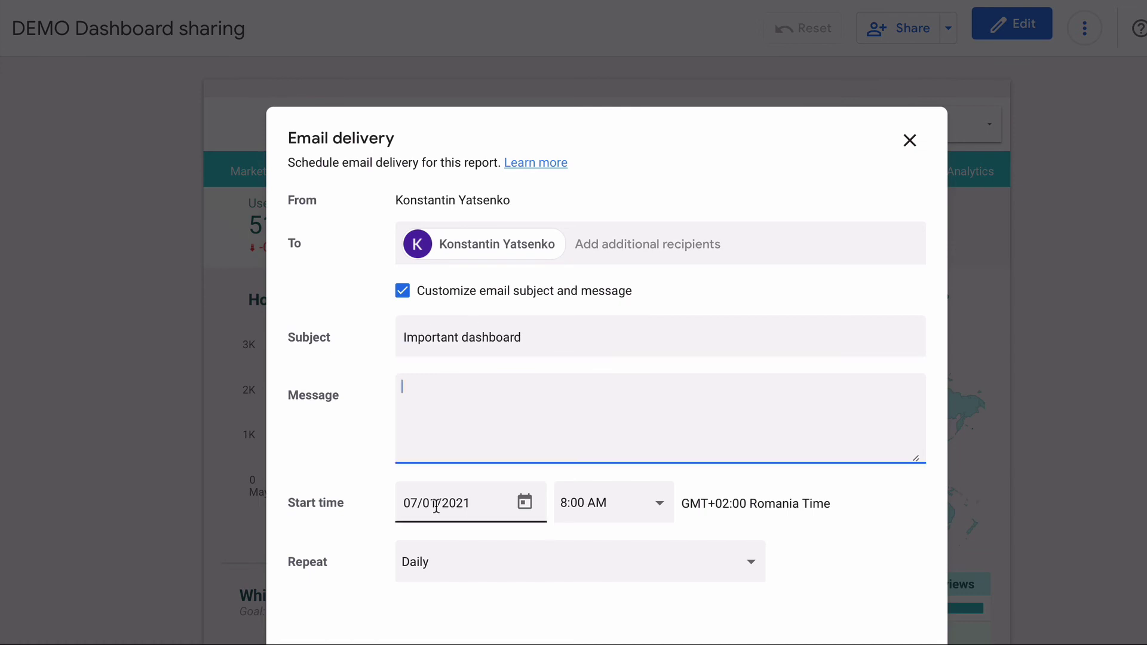
- Set the delivery to repeat on a Custom schedule, every 1 day
click(436, 506)
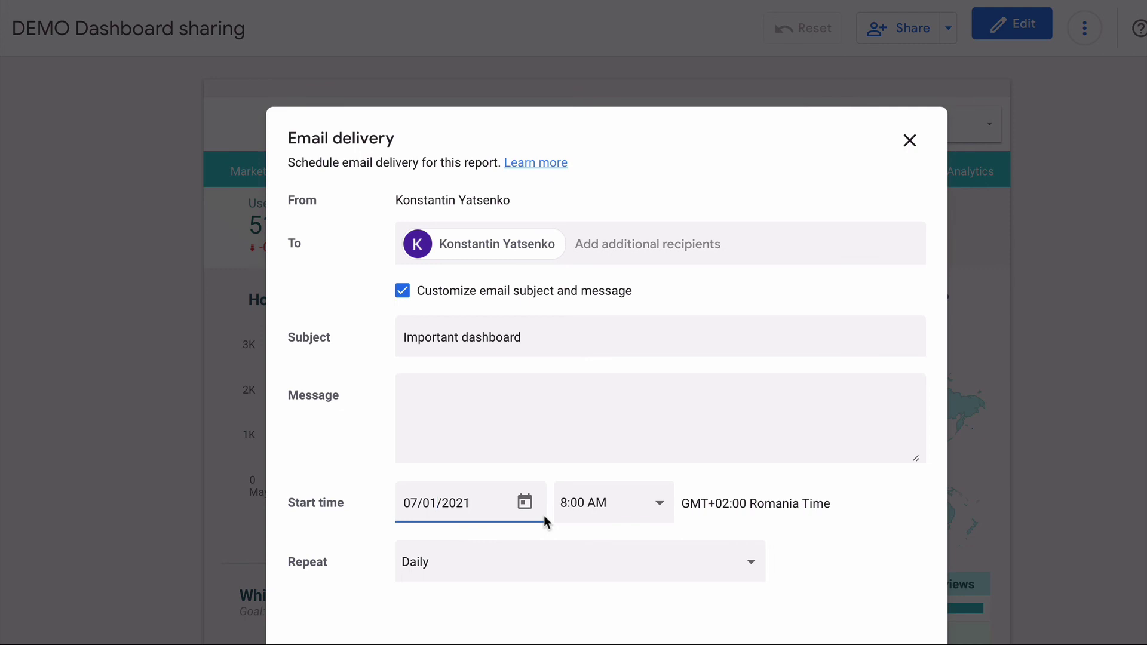
click(441, 574)
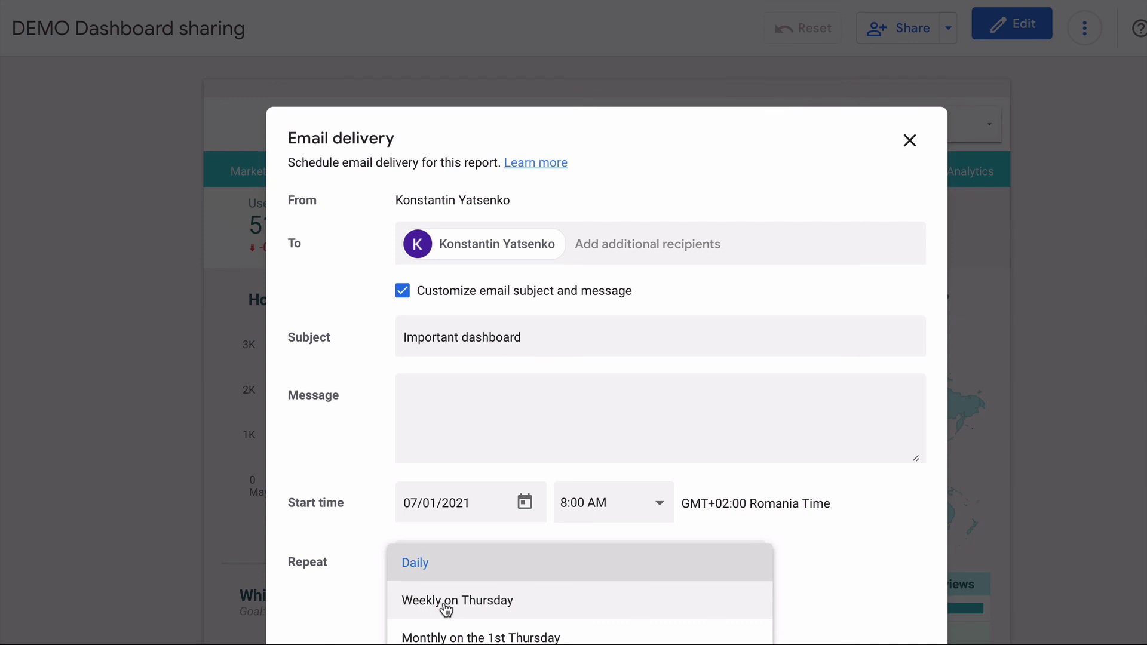
click(599, 448)
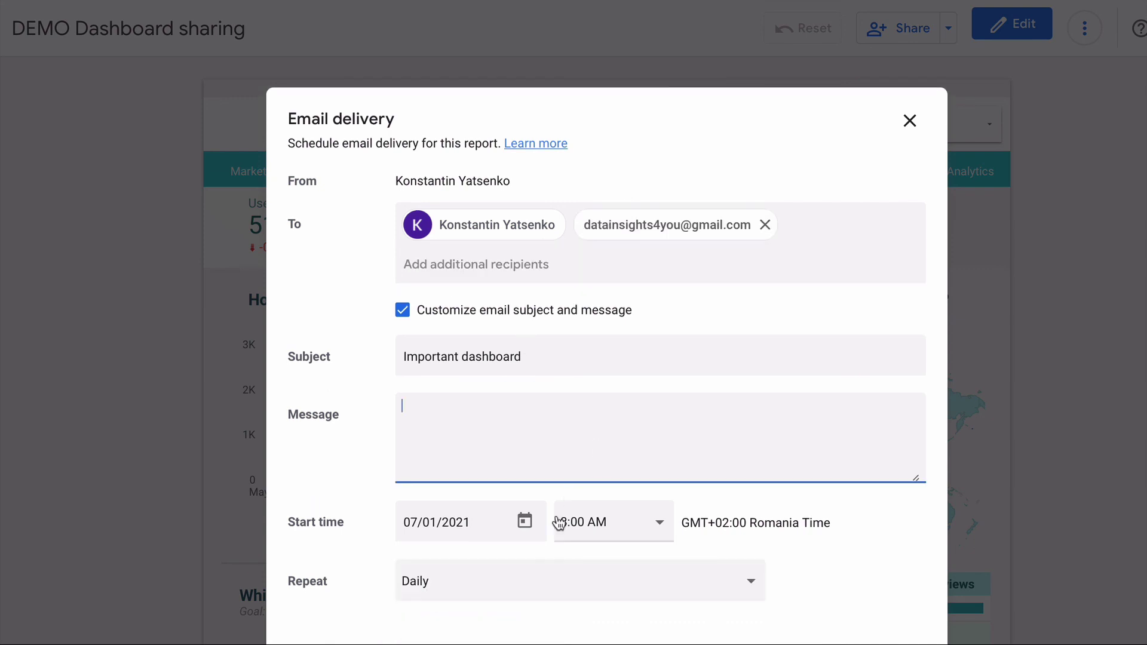
click(528, 586)
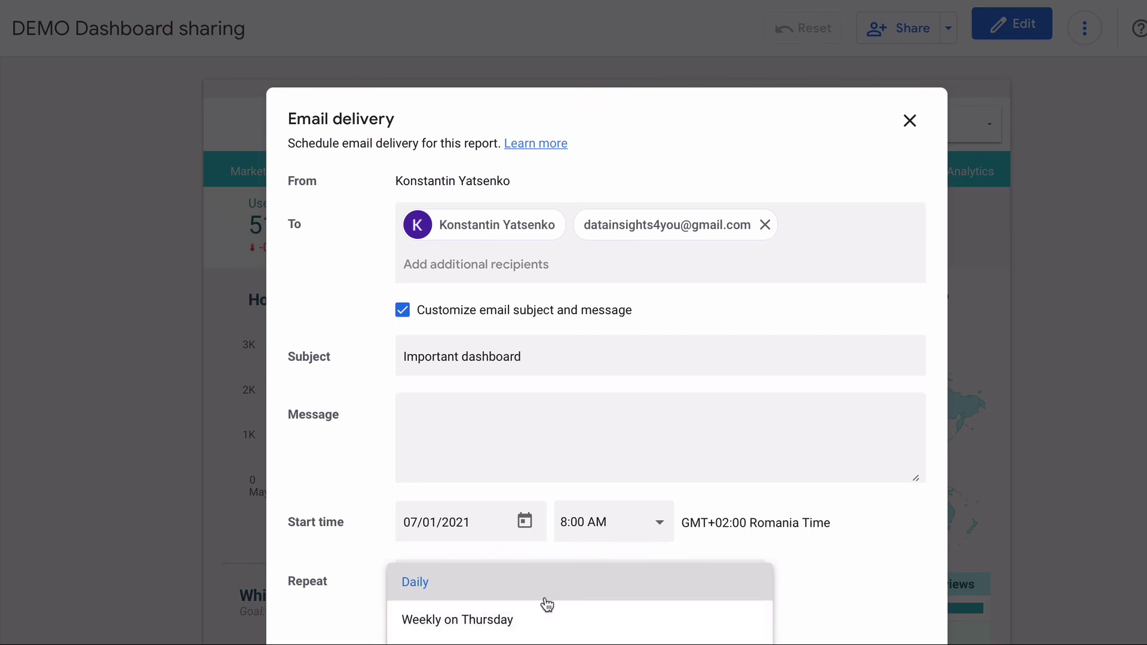
click(546, 644)
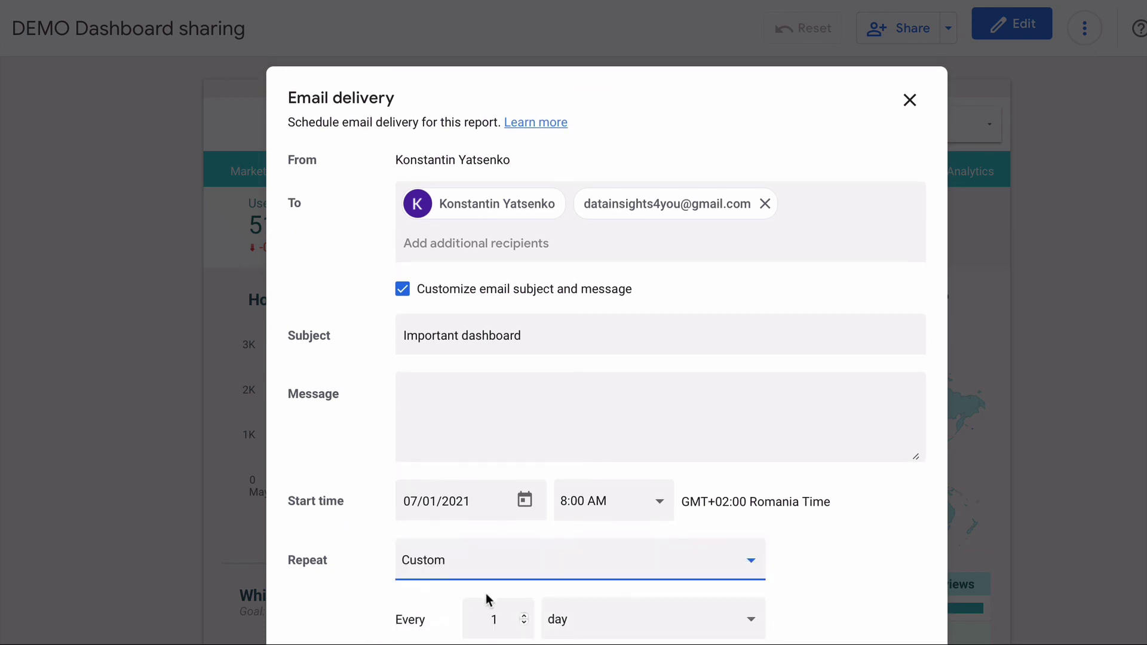